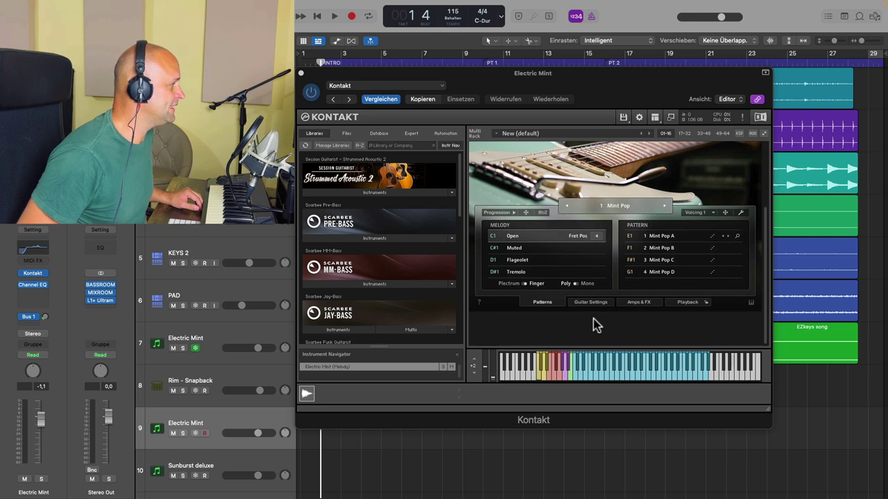
- Compare the melody and pattern sections of the Sunburst deluxe and Electric Mint guitar instruments
{"action": "left_click", "coordinate": [235, 467]}
{"action": "scroll", "coordinate": [552, 289], "scroll_direction": "down", "scroll_amount": 3}
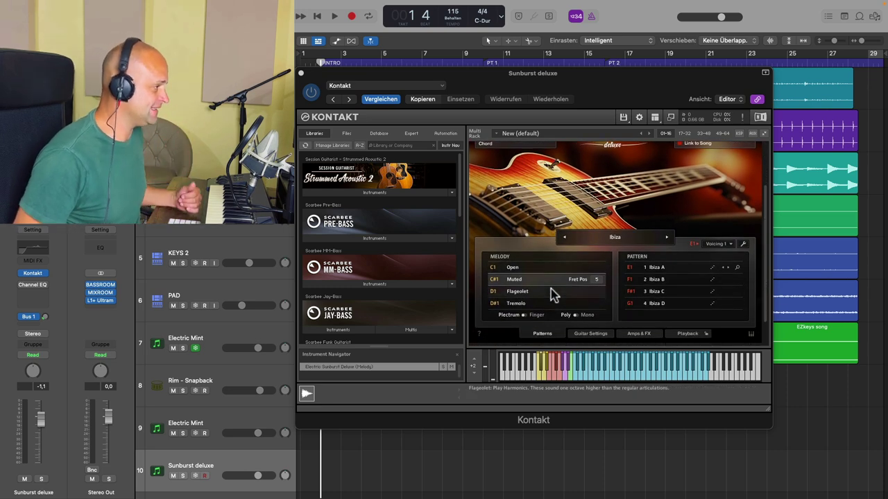
{"action": "left_click", "coordinate": [229, 427]}
{"action": "scroll", "coordinate": [642, 298], "scroll_direction": "down", "scroll_amount": 2}
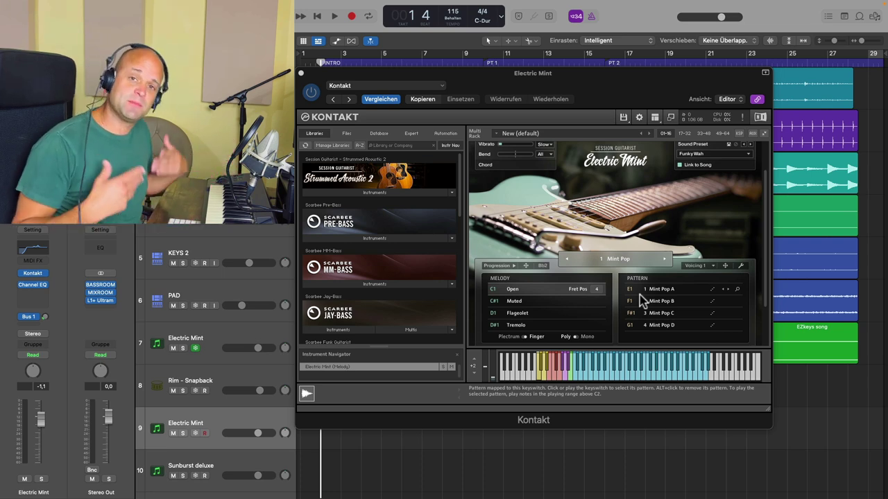
{"action": "scroll", "coordinate": [649, 305], "scroll_direction": "down", "scroll_amount": 1}
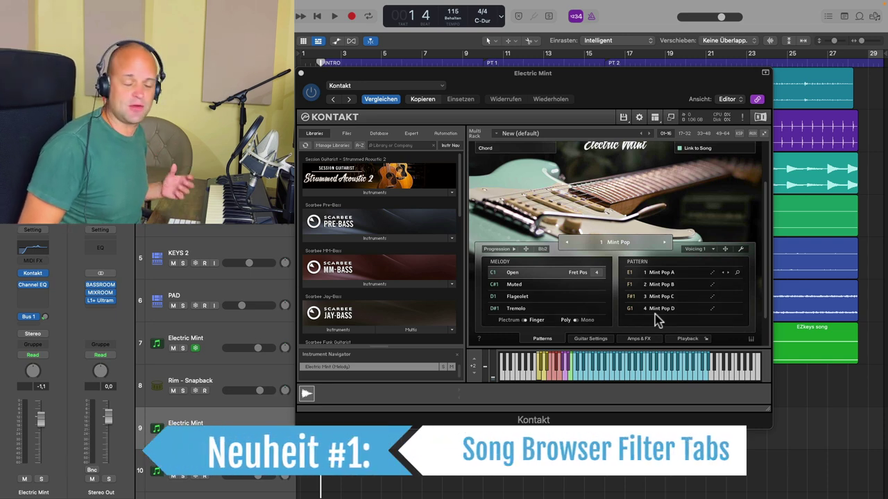
{"action": "scroll", "coordinate": [657, 314], "scroll_direction": "down", "scroll_amount": 1}
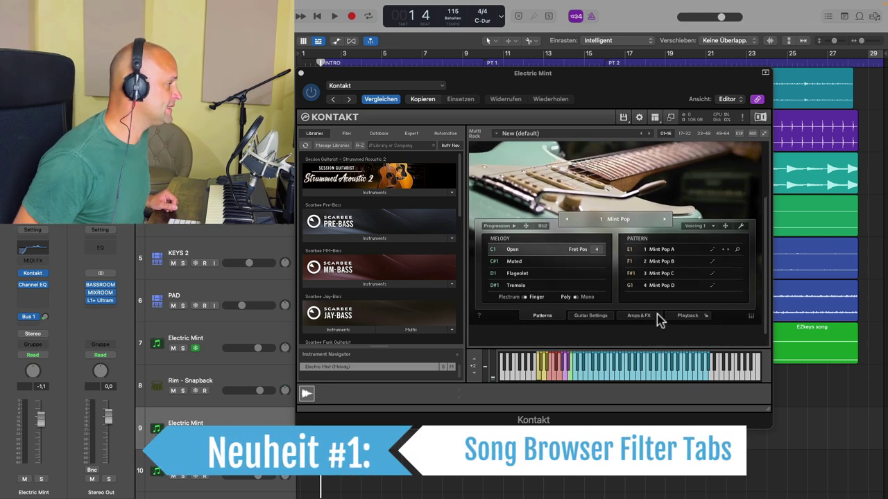
- Open the song browsers of Electric Mint and Sunburst deluxe and compare their filter options
{"action": "left_click", "coordinate": [611, 226]}
{"action": "scroll", "coordinate": [553, 194], "scroll_direction": "up", "scroll_amount": 2}
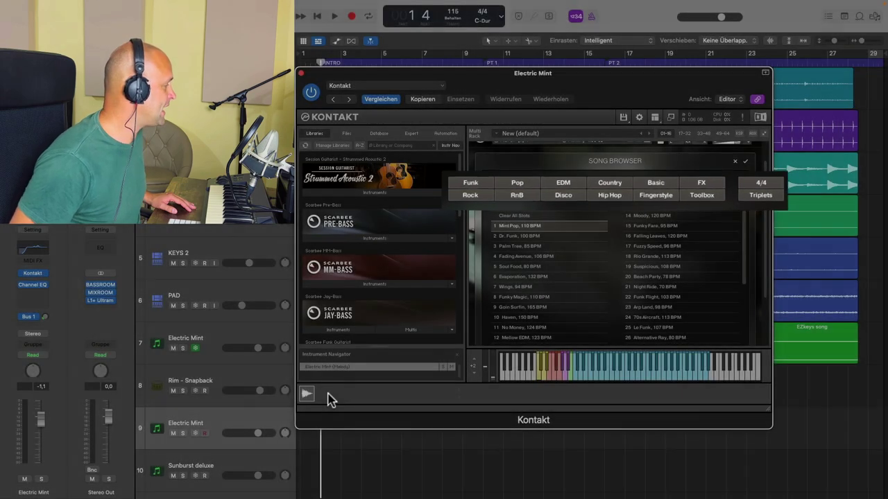
{"action": "left_click", "coordinate": [235, 467]}
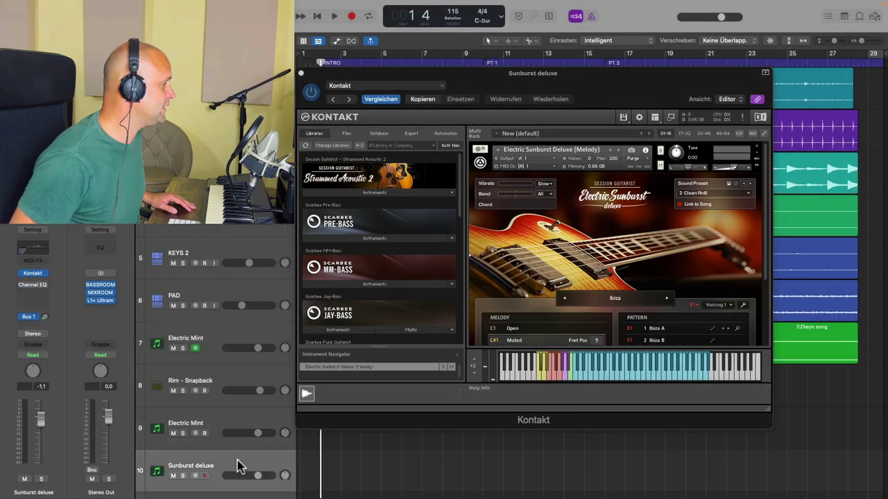
{"action": "left_click", "coordinate": [613, 300]}
{"action": "scroll", "coordinate": [616, 284], "scroll_direction": "down", "scroll_amount": 3}
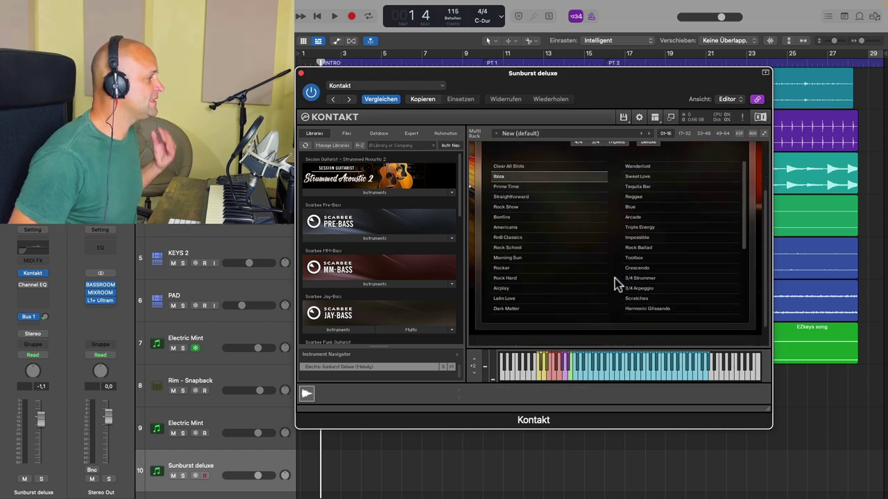
- Filter Electric Mint's song browser by RnB, preview Palm Tree and Haven, and clear the filter
{"action": "left_click", "coordinate": [222, 421]}
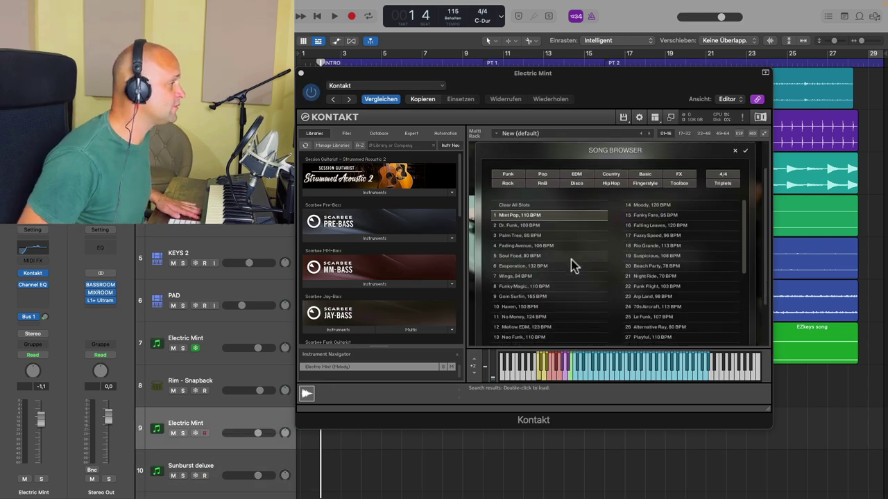
{"action": "left_click", "coordinate": [544, 184]}
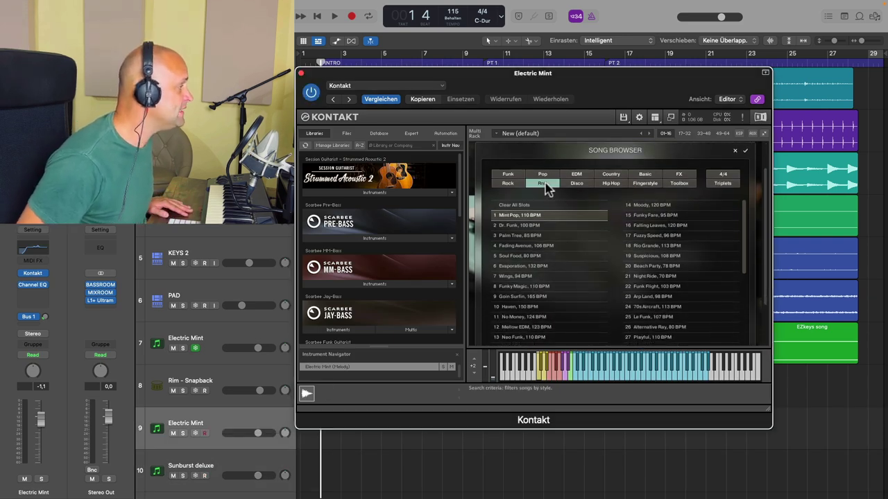
{"action": "left_click", "coordinate": [545, 186]}
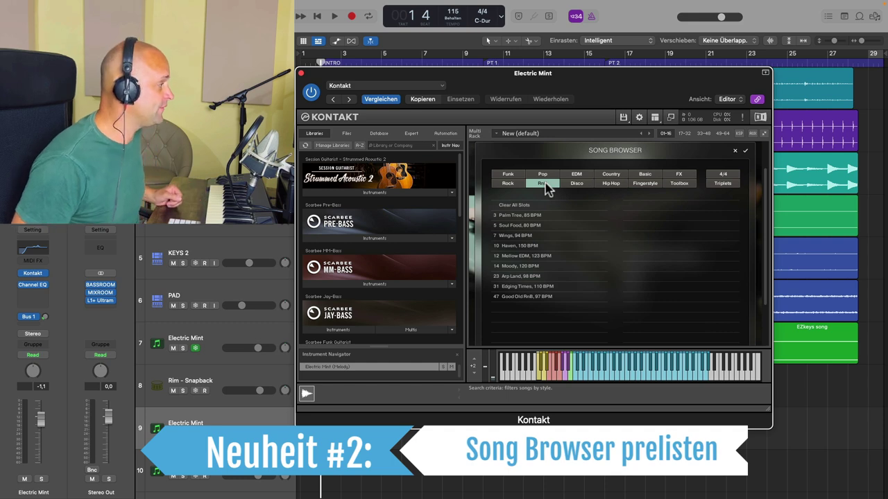
{"action": "left_click", "coordinate": [531, 217]}
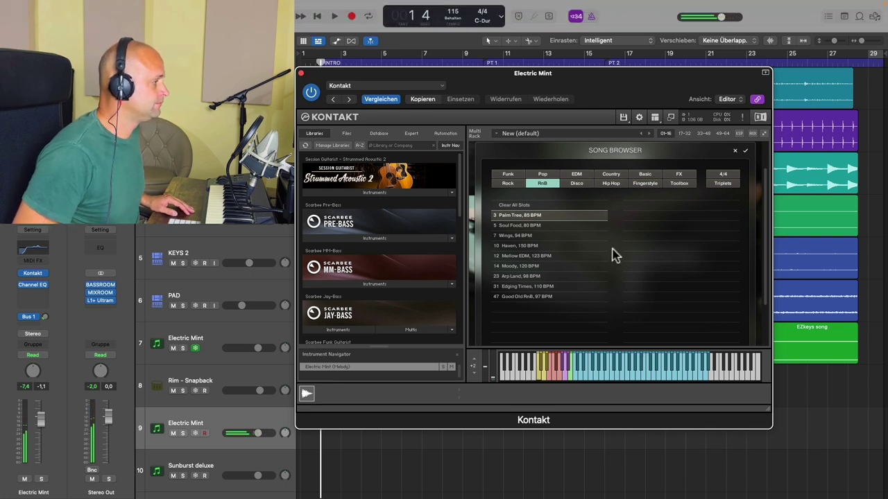
{"action": "left_click", "coordinate": [552, 246]}
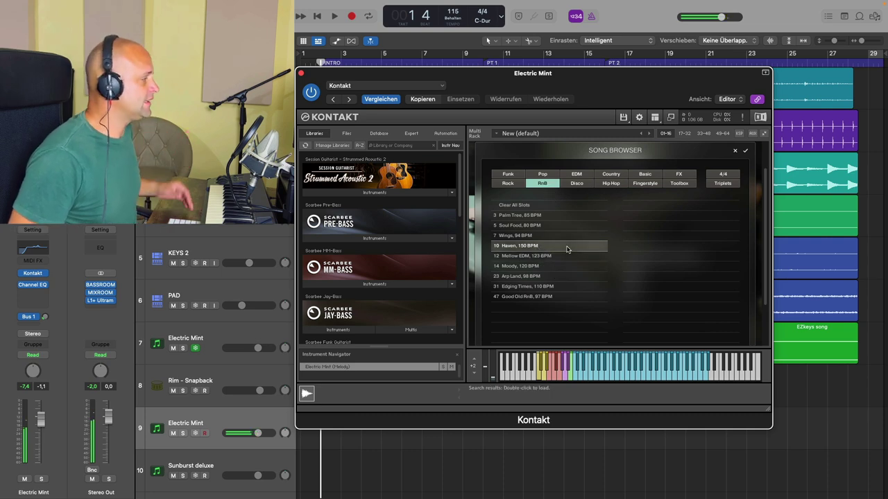
{"action": "left_click", "coordinate": [544, 185]}
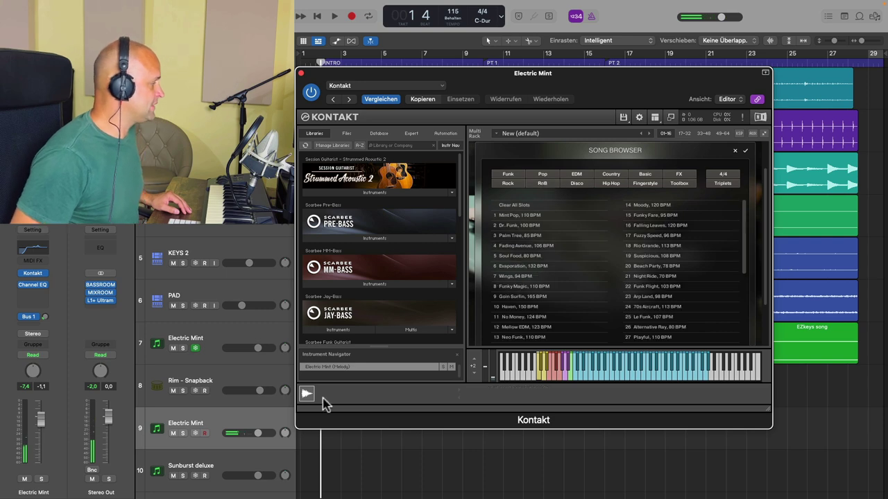
- Load the song Straightforward from the song browser of the Sunburst deluxe track's instrument
{"action": "left_click", "coordinate": [255, 463]}
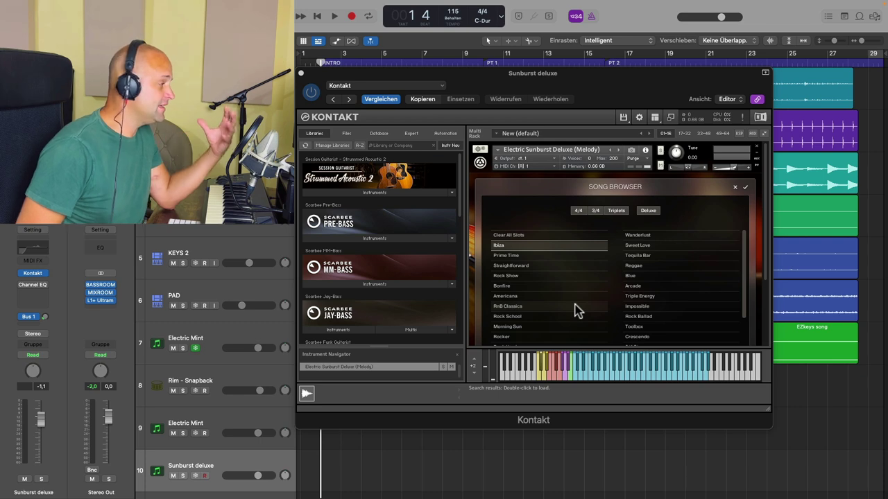
{"action": "left_click", "coordinate": [545, 262]}
{"action": "left_click", "coordinate": [553, 269]}
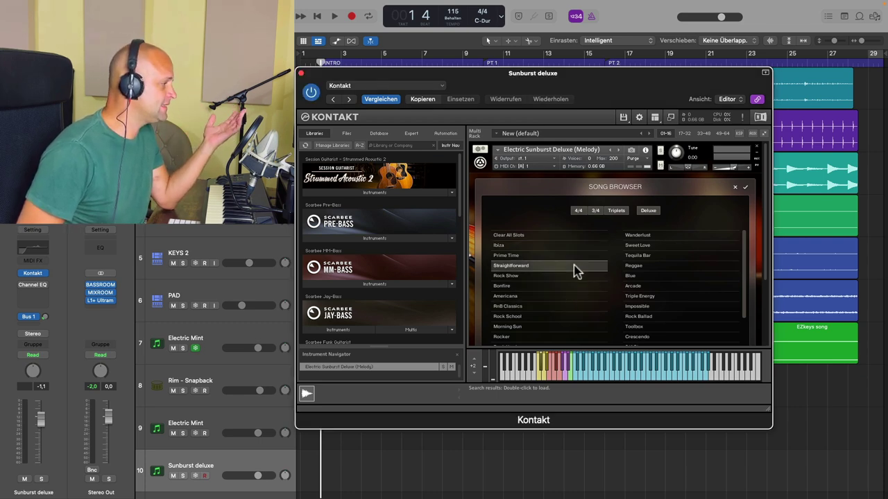
{"action": "double_click", "coordinate": [575, 270]}
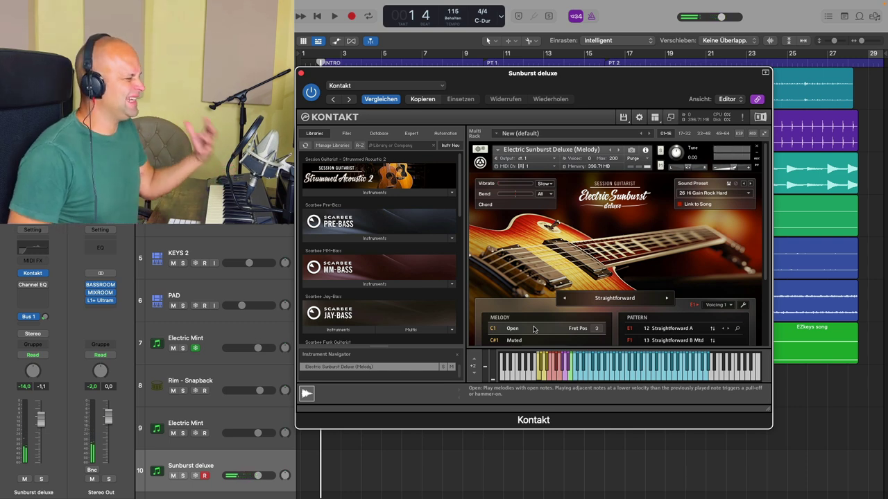
- Preview Dr. Funk, Soul Food, Funky Magic, Neo Funk, Funky Fare and Le Funk in Electric Mint's song browser, and leave the browser
{"action": "left_click", "coordinate": [222, 422]}
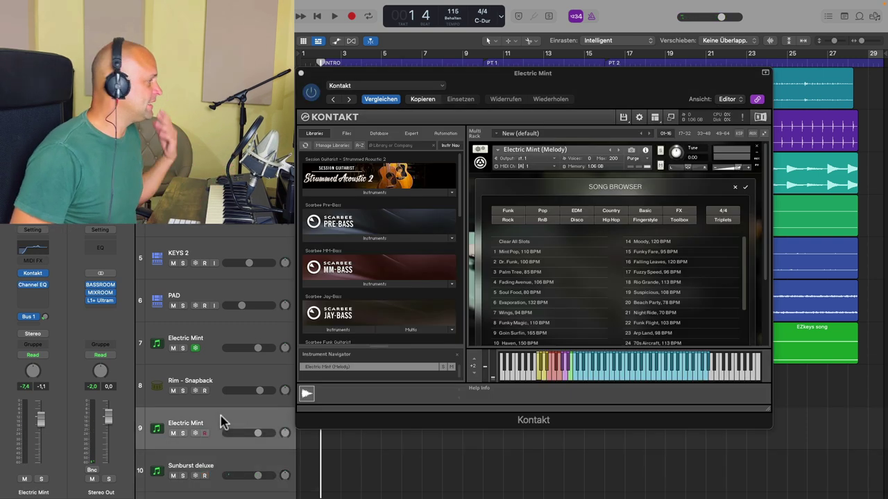
{"action": "scroll", "coordinate": [630, 307], "scroll_direction": "down", "scroll_amount": 3}
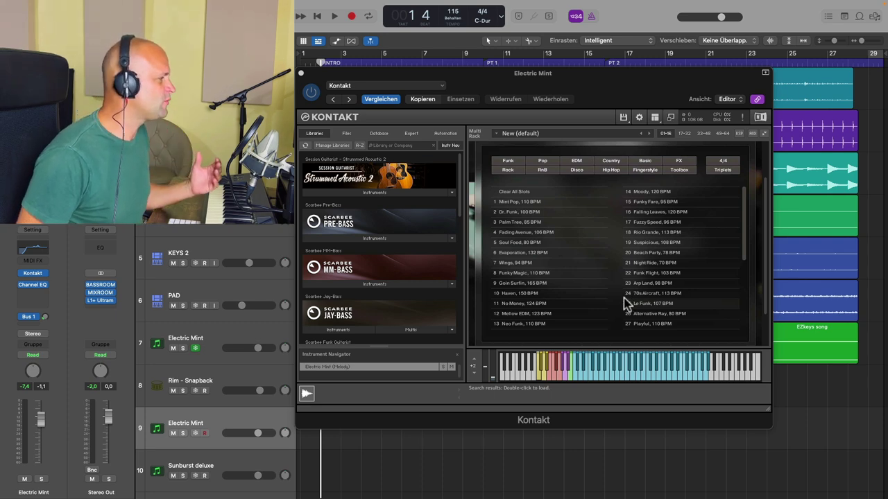
{"action": "left_click", "coordinate": [572, 212]}
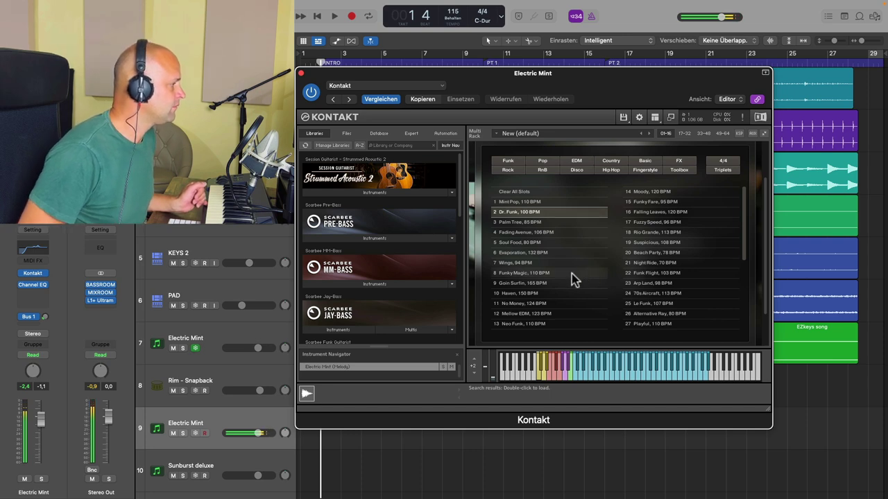
{"action": "left_click", "coordinate": [569, 243]}
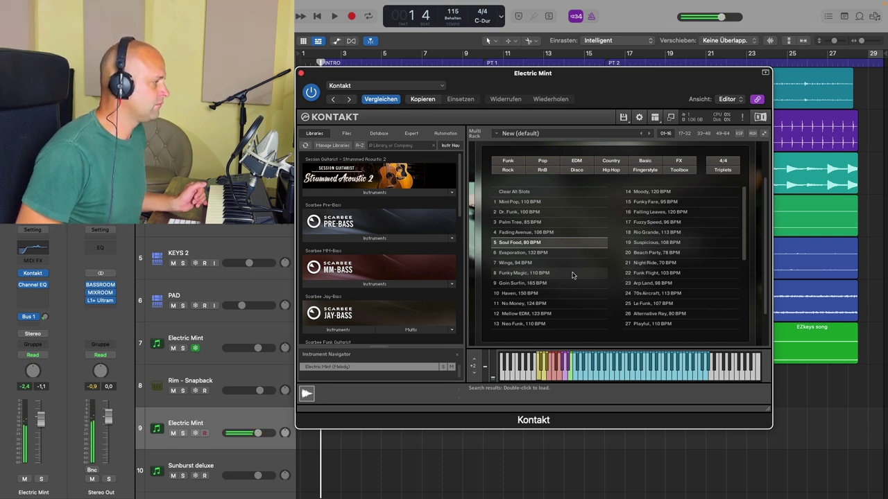
{"action": "left_click", "coordinate": [573, 276]}
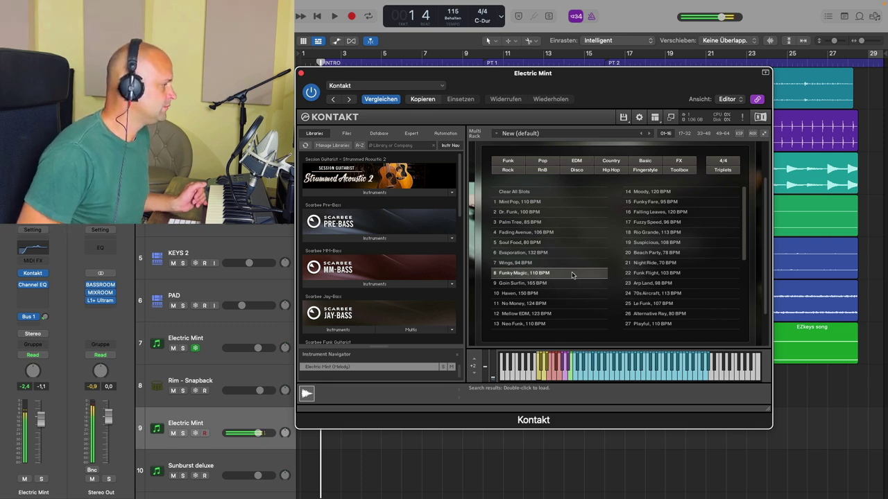
{"action": "left_click", "coordinate": [559, 325]}
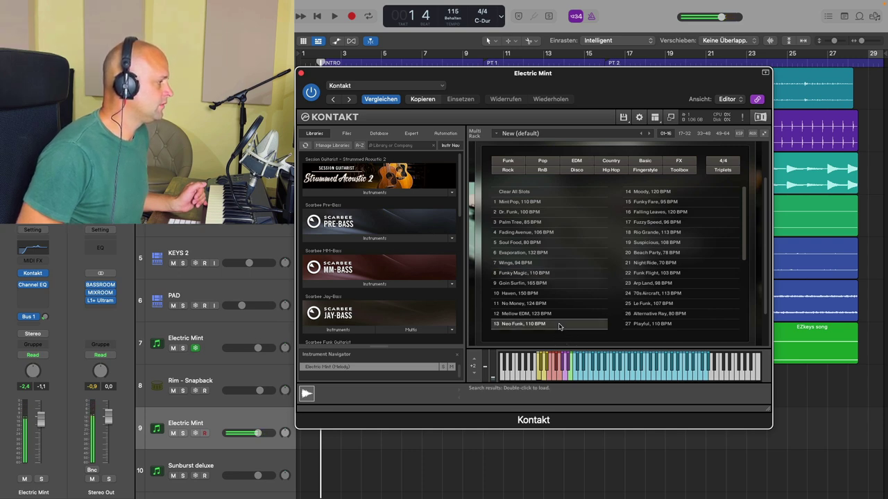
{"action": "left_click", "coordinate": [686, 203]}
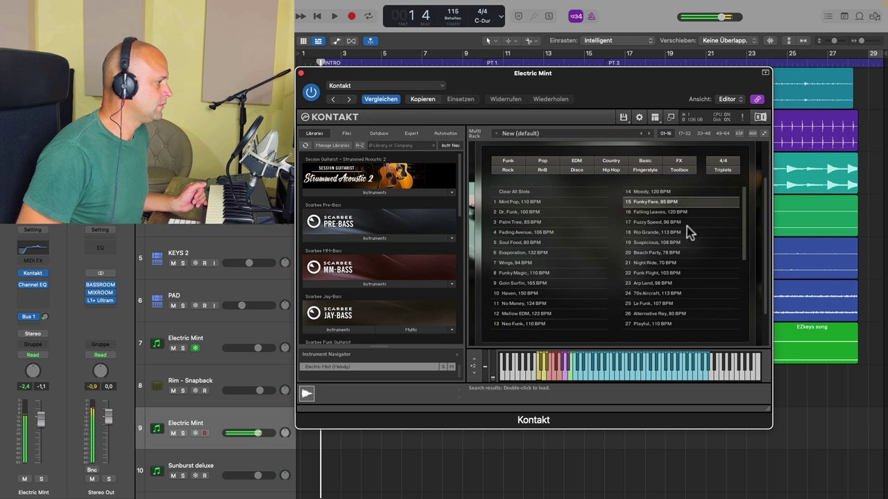
{"action": "left_click", "coordinate": [715, 303]}
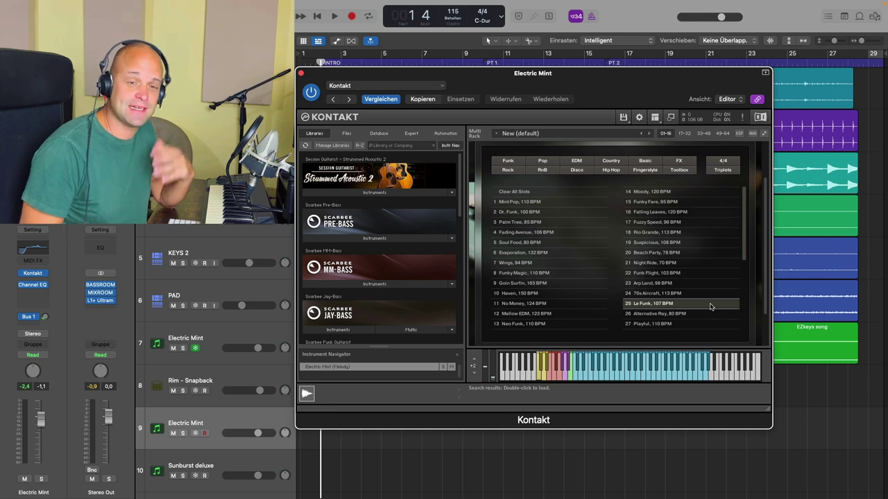
{"action": "double_click", "coordinate": [684, 201]}
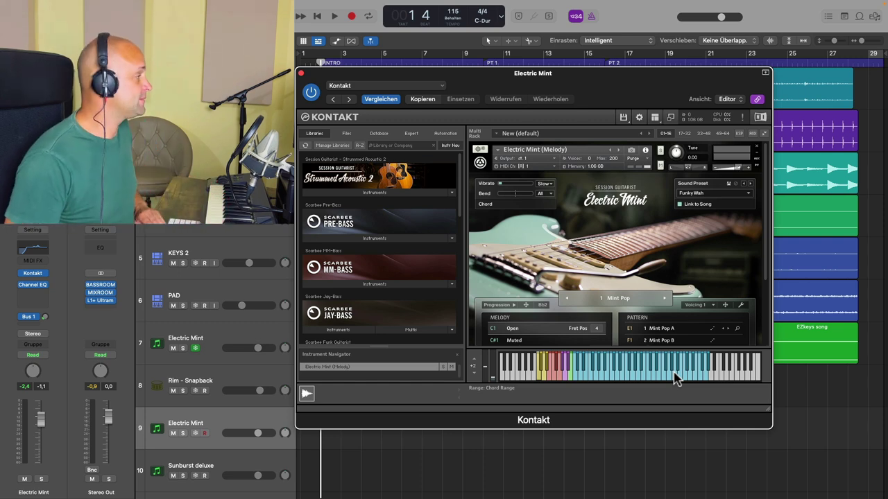
- Select the Electric Mint instrument on track 7, play the arrangement to hear it in context, and stop playback
{"action": "key", "text": "Up"}
{"action": "key", "text": "Up"}
{"action": "key", "text": "space"}
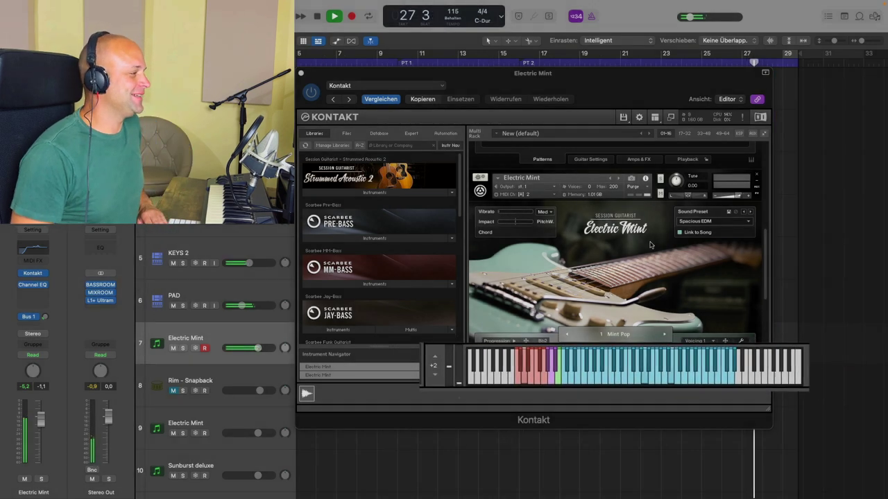
{"action": "key", "text": "space"}
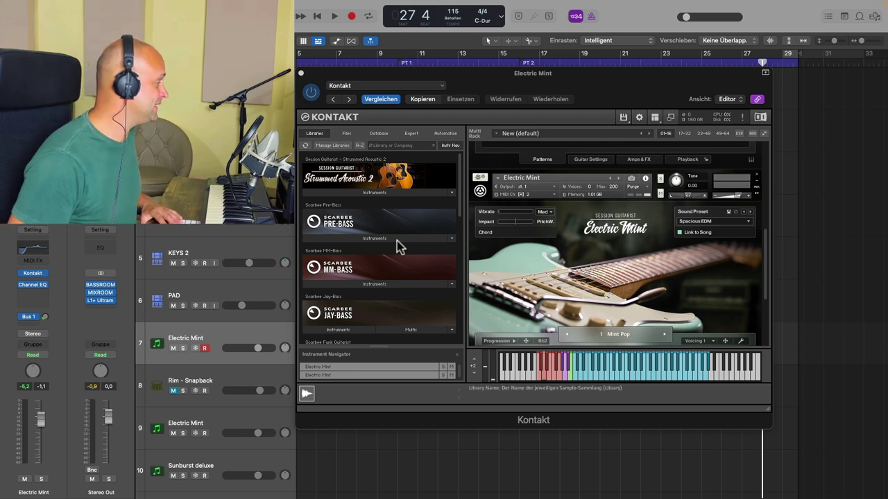
- Go to the Mint Pop patterns of the Electric Mint instrument on track 9 and play the pattern's chord progression
{"action": "left_click", "coordinate": [238, 424]}
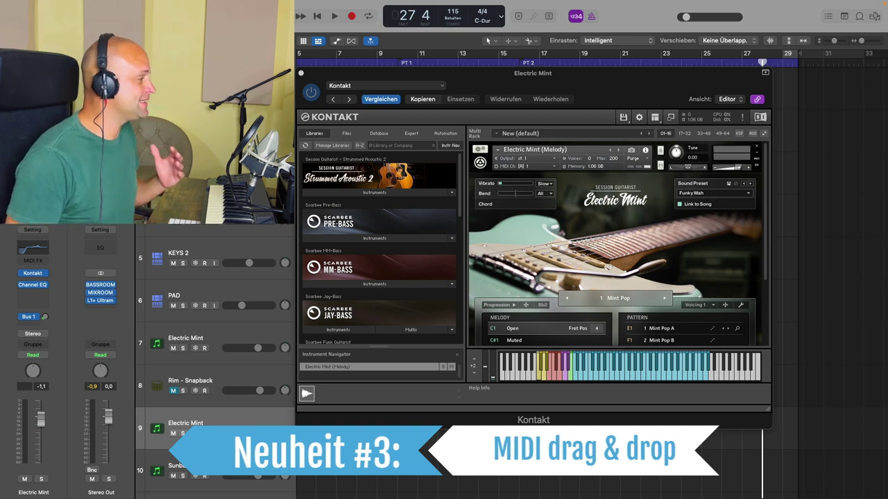
{"action": "scroll", "coordinate": [608, 269], "scroll_direction": "down", "scroll_amount": 3}
{"action": "scroll", "coordinate": [608, 269], "scroll_direction": "down", "scroll_amount": 2}
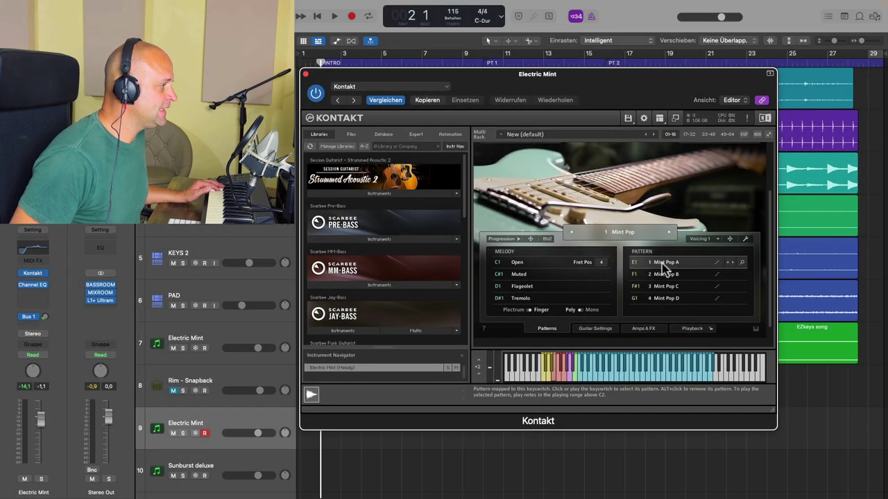
{"action": "left_click", "coordinate": [518, 239]}
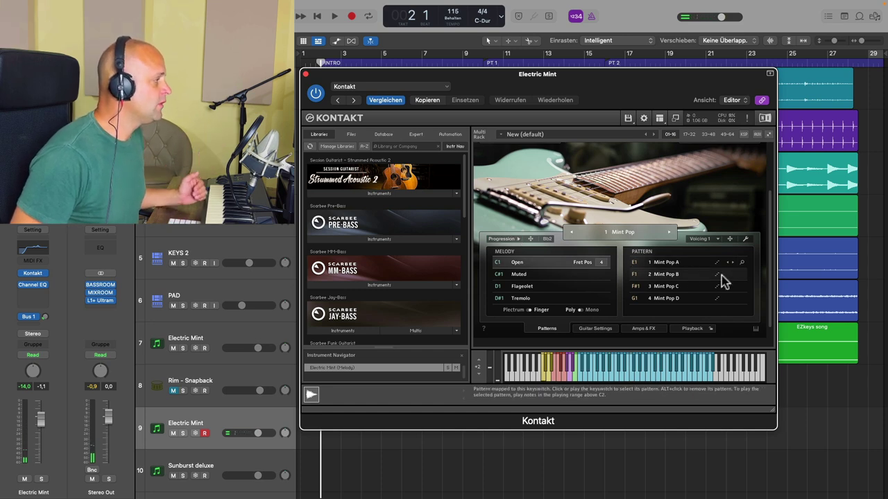
- Play the Straightforward A pattern in the Sunburst deluxe instrument for comparison
{"action": "left_click", "coordinate": [251, 462]}
{"action": "scroll", "coordinate": [648, 295], "scroll_direction": "down", "scroll_amount": 2}
{"action": "scroll", "coordinate": [666, 295], "scroll_direction": "down", "scroll_amount": 2}
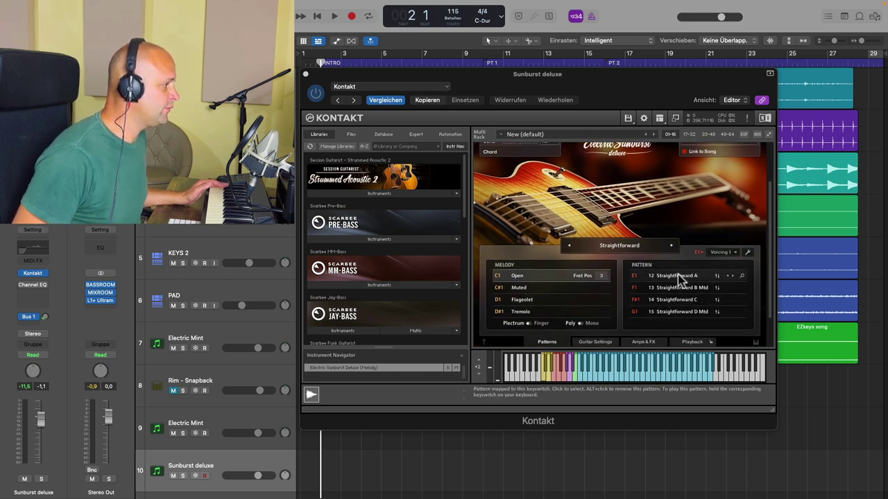
{"action": "left_click", "coordinate": [680, 277]}
{"action": "left_click", "coordinate": [679, 277]}
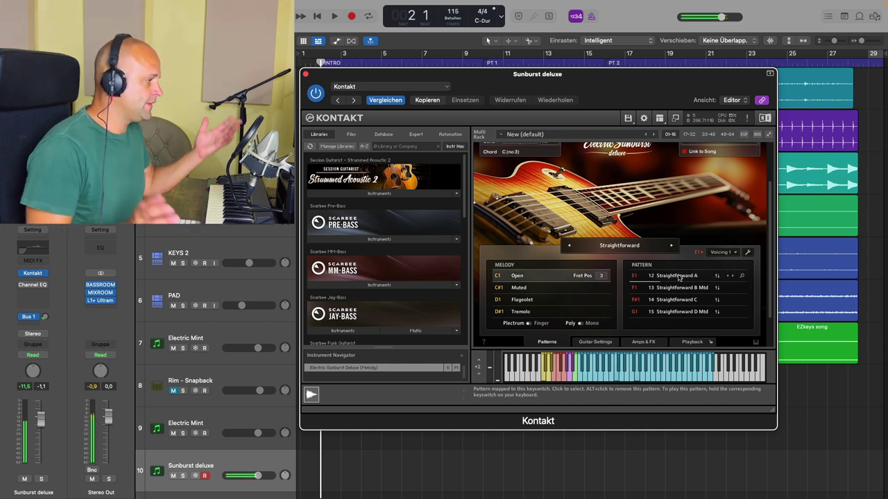
- Place the Mint Pop A chord progression as a MIDI region at bar 3 of Electric Mint track 9, and move the plug-in window clear of the track
{"action": "left_click", "coordinate": [208, 424]}
{"action": "scroll", "coordinate": [670, 304], "scroll_direction": "down", "scroll_amount": 3}
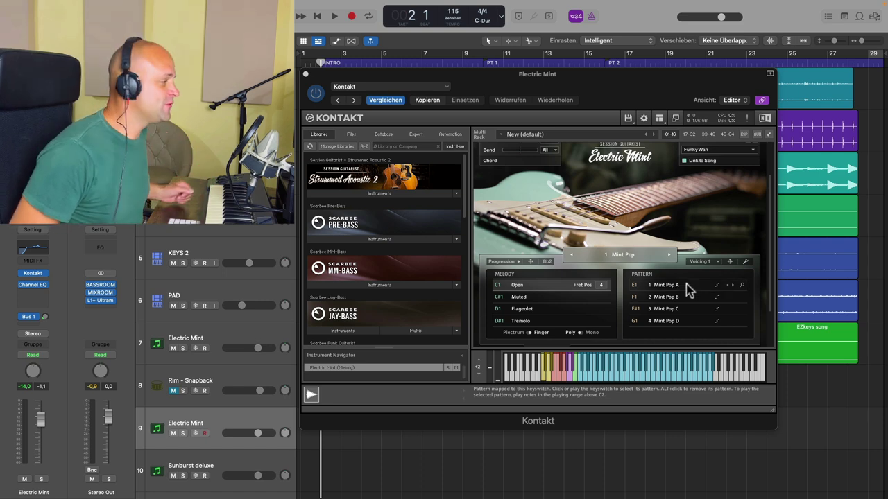
{"action": "left_click", "coordinate": [681, 284]}
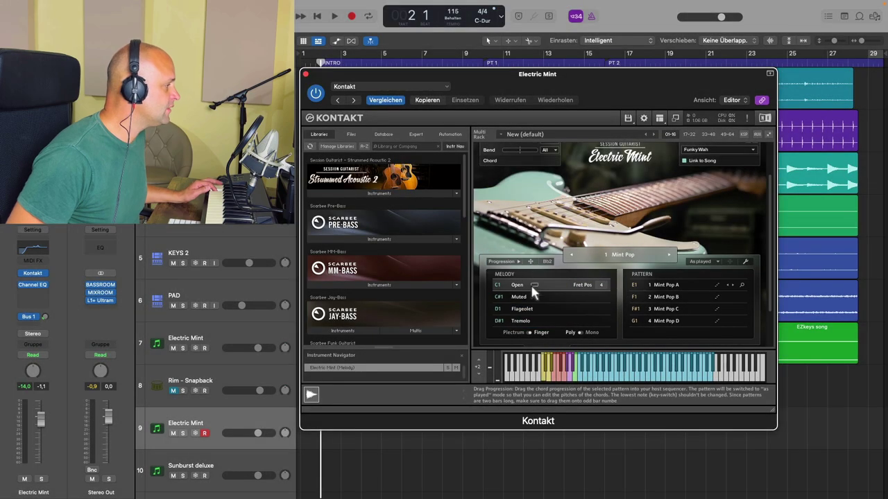
{"action": "left_click_drag", "start_coordinate": [530, 283], "coordinate": [339, 447]}
{"action": "left_click_drag", "start_coordinate": [532, 77], "coordinate": [527, 41]}
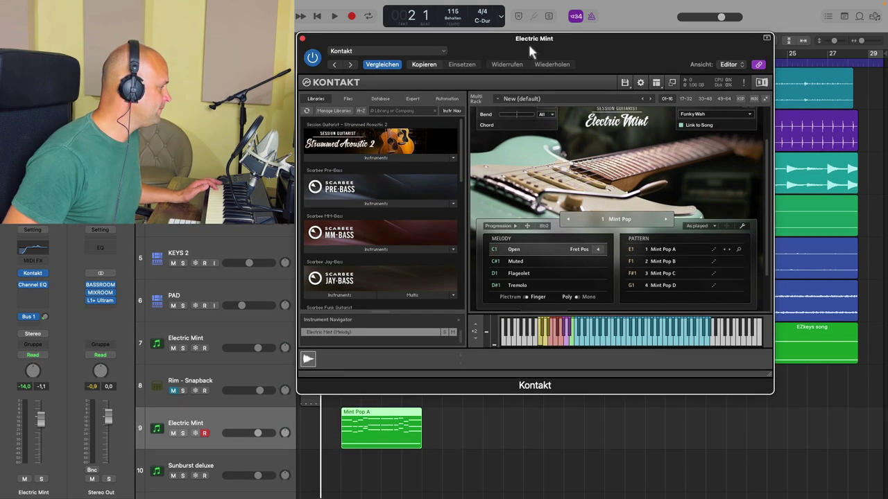
- Place the Mint Pop B chord progression as a MIDI region at bar 7, directly after Mint Pop A on Electric Mint track 9
{"action": "left_click", "coordinate": [671, 262]}
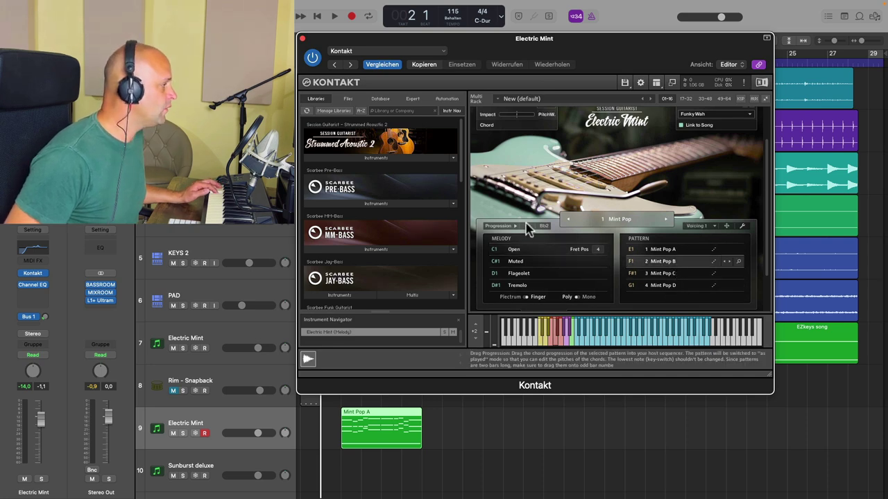
{"action": "left_click_drag", "start_coordinate": [530, 231], "coordinate": [425, 439]}
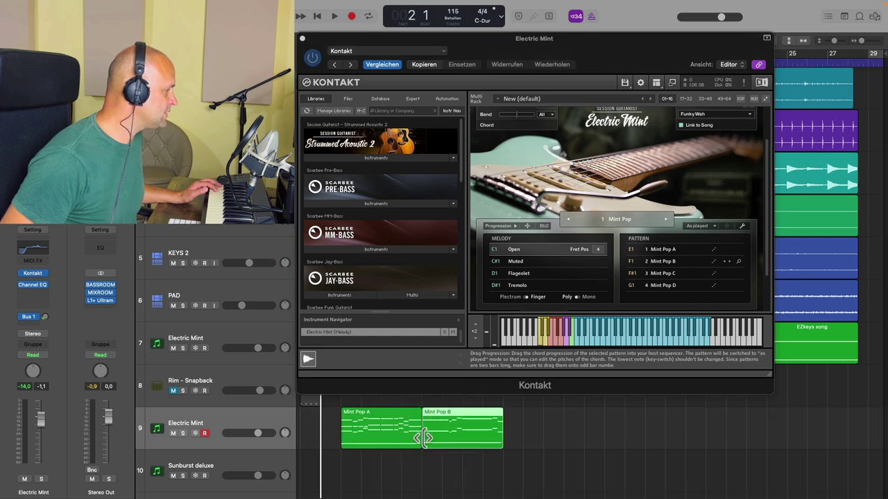
{"action": "left_click_drag", "start_coordinate": [477, 36], "coordinate": [550, 68]}
- Play the arrangement from bar 3 with Electric Mint track 9 soloed to hear the placed Mint Pop regions
{"action": "left_click", "coordinate": [365, 56]}
{"action": "key", "text": "space"}
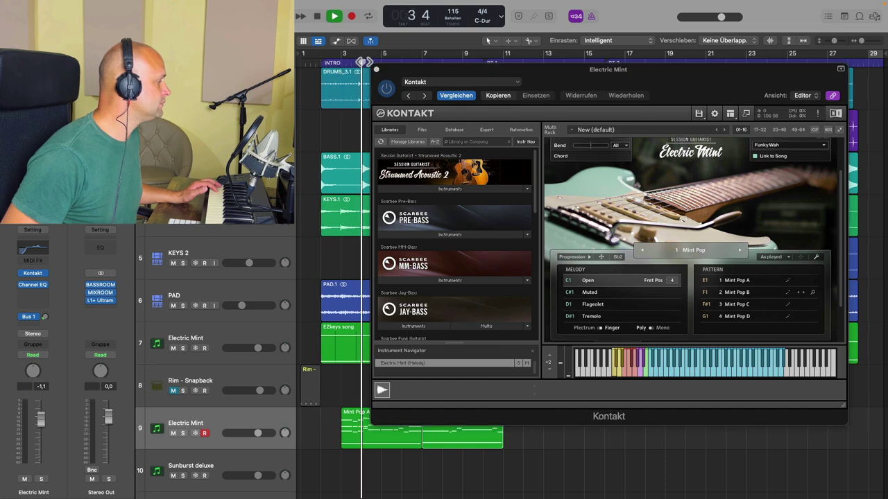
{"action": "left_click", "coordinate": [182, 433]}
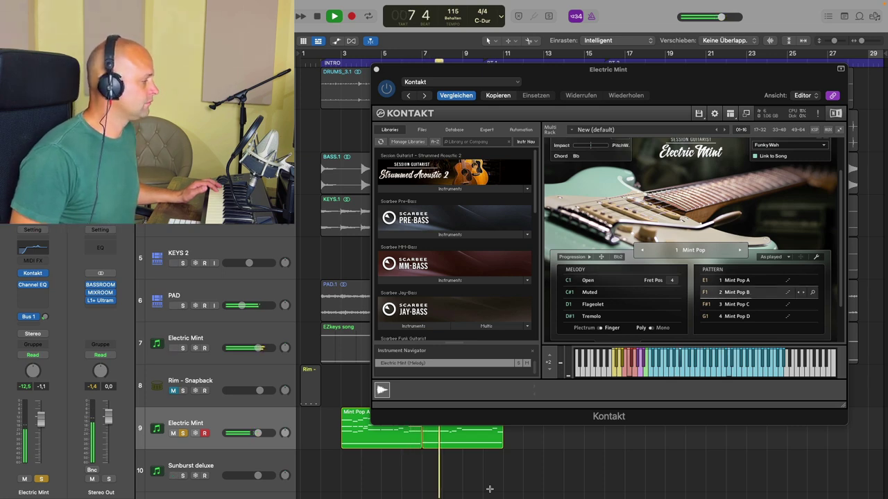
- Examine the chord notes of the Mint Pop A region in the piano roll, selecting a C3 note, and close the editor
{"action": "double_click", "coordinate": [350, 419]}
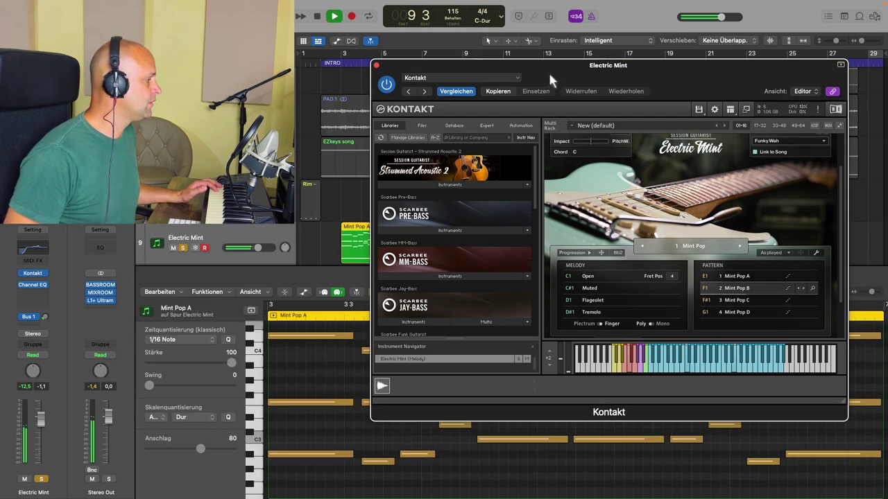
{"action": "left_click_drag", "start_coordinate": [549, 78], "coordinate": [462, 16]}
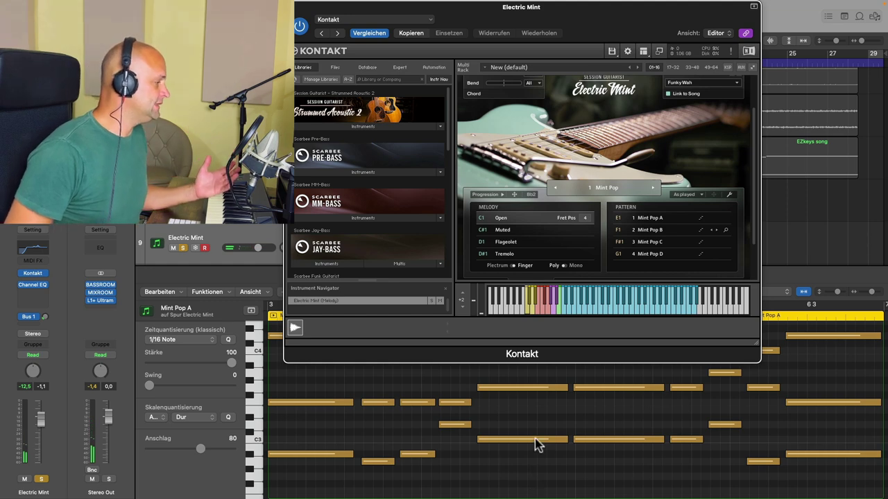
{"action": "left_click", "coordinate": [535, 439]}
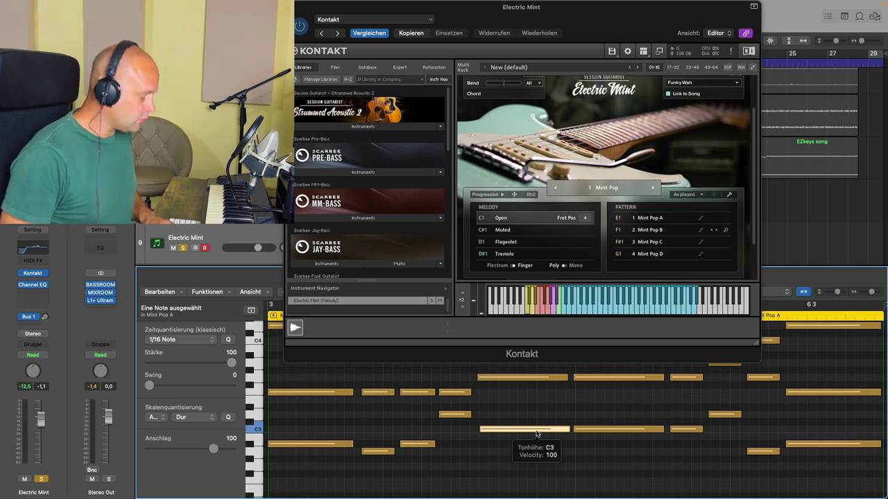
{"action": "key", "text": "e"}
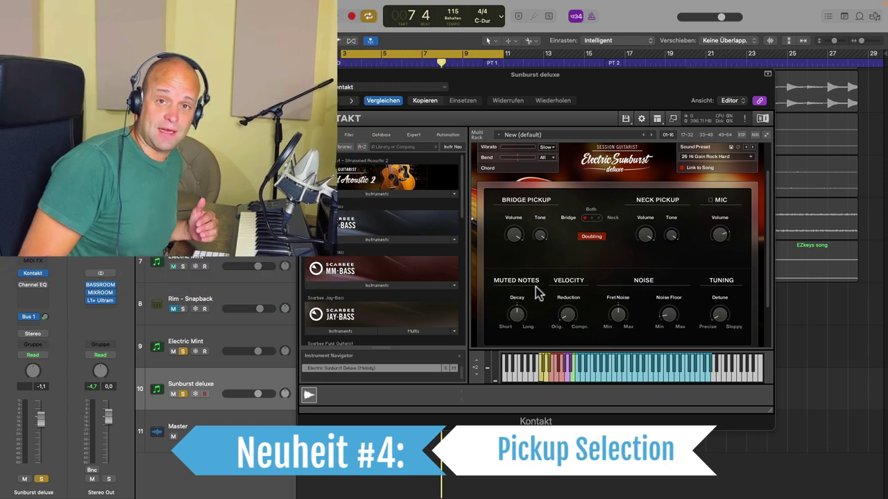
- Switch the pickup of the Sunburst deluxe instrument to Neck and back to Bridge
{"action": "scroll", "coordinate": [635, 262], "scroll_direction": "down", "scroll_amount": 2}
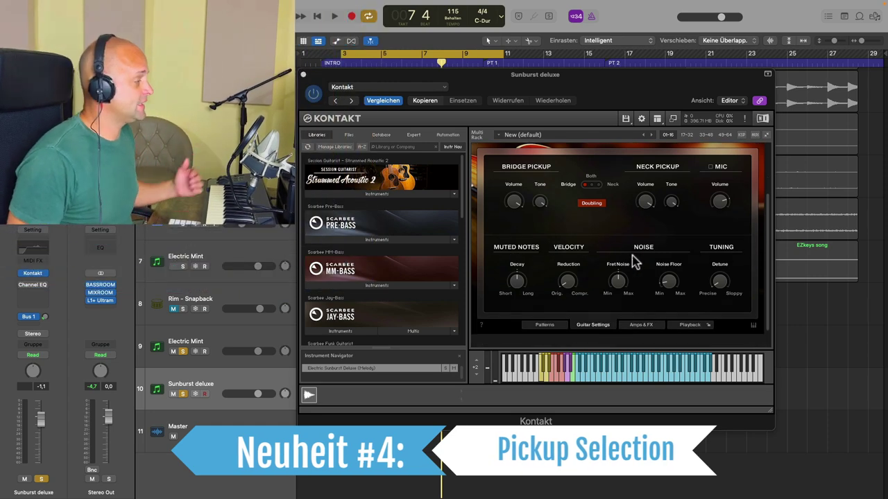
{"action": "left_click", "coordinate": [594, 190]}
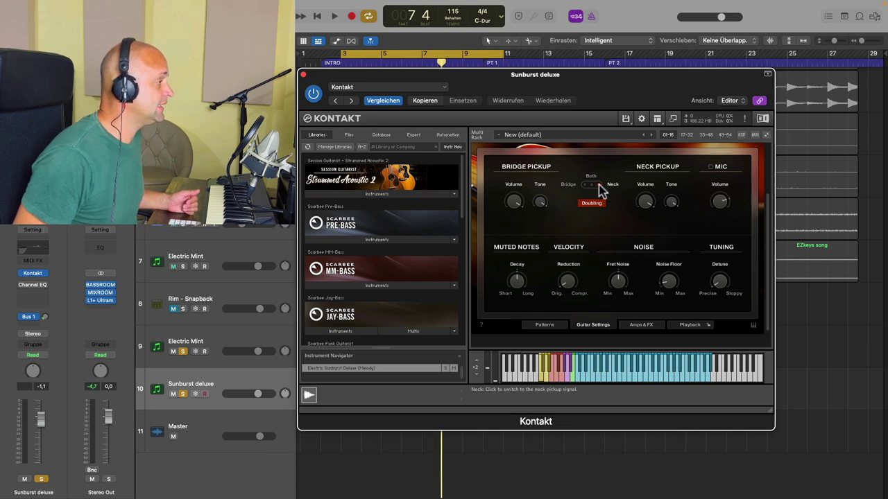
{"action": "left_click", "coordinate": [590, 190]}
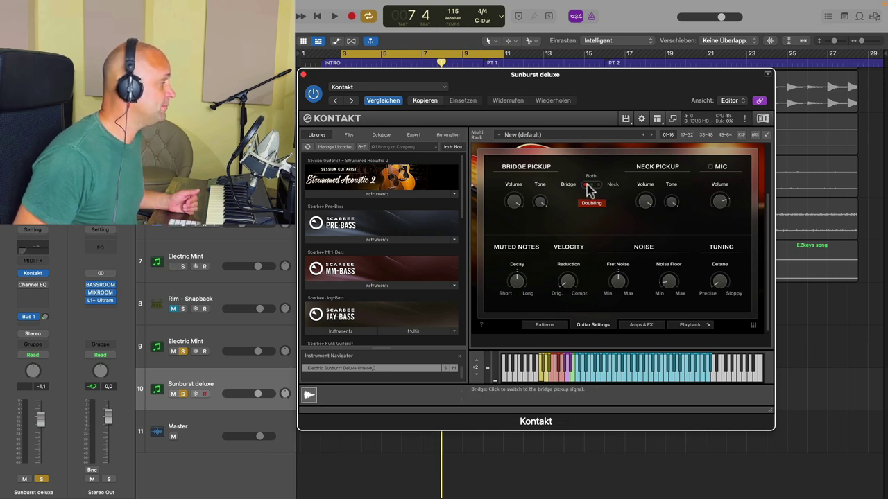
- Play Electric Mint track 9 while auditioning pickup positions 1, 5 and 3 and the Doubling option, and stop playback
{"action": "left_click", "coordinate": [218, 350]}
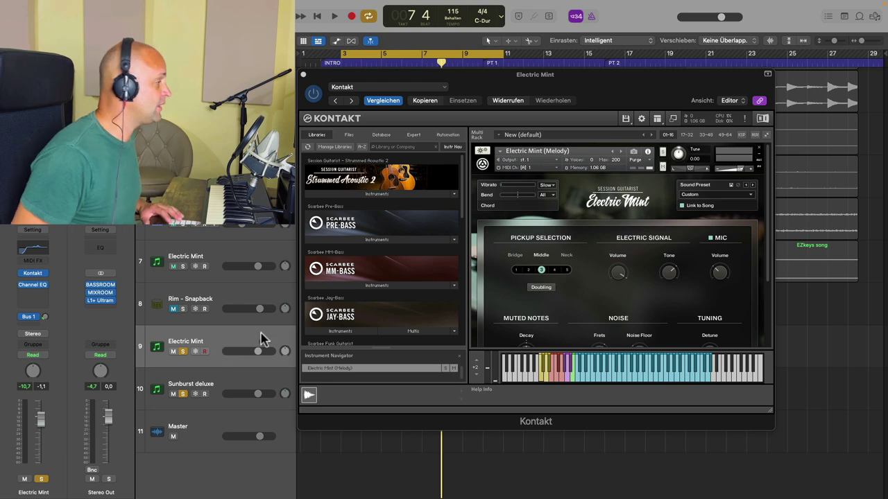
{"action": "scroll", "coordinate": [576, 308], "scroll_direction": "down", "scroll_amount": 2}
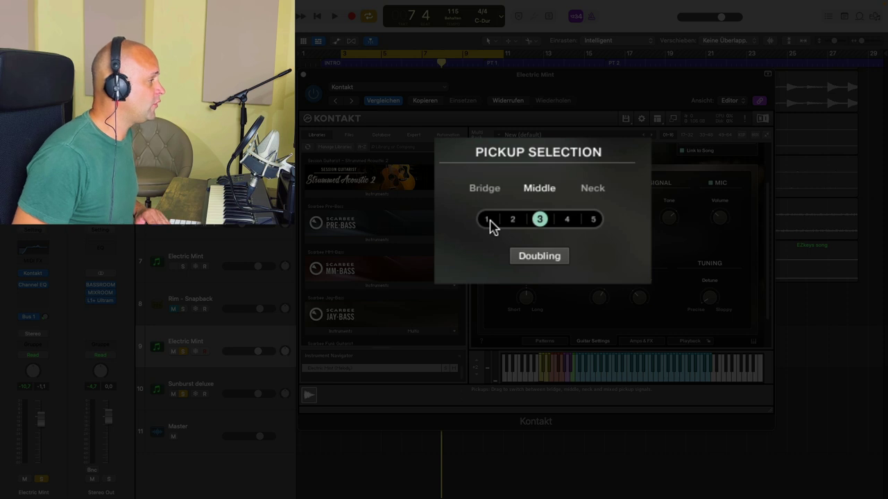
{"action": "key", "text": "space"}
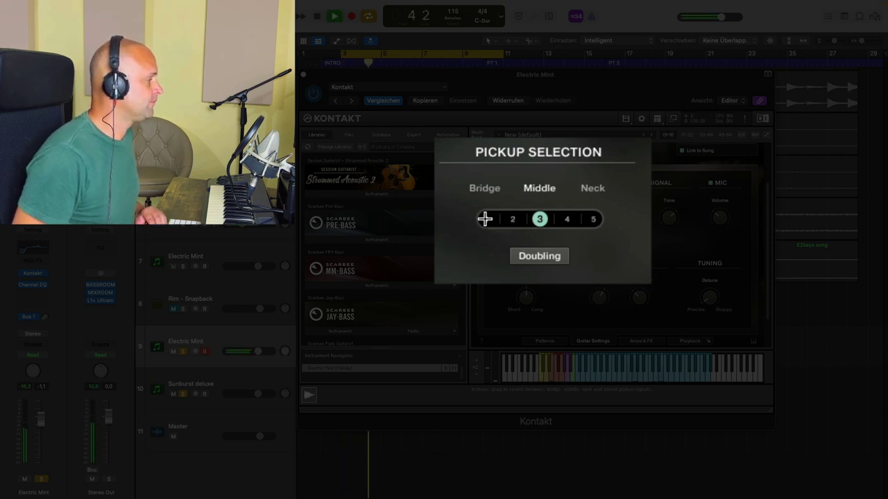
{"action": "left_click", "coordinate": [486, 220]}
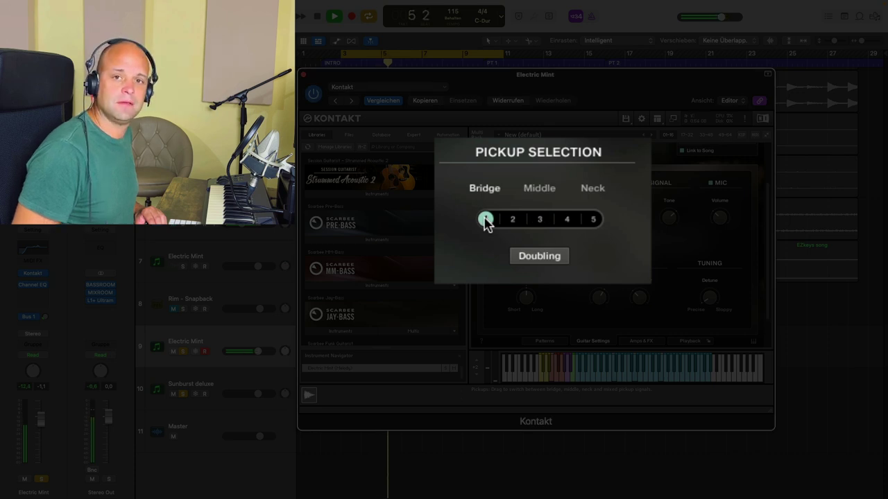
{"action": "left_click", "coordinate": [593, 219]}
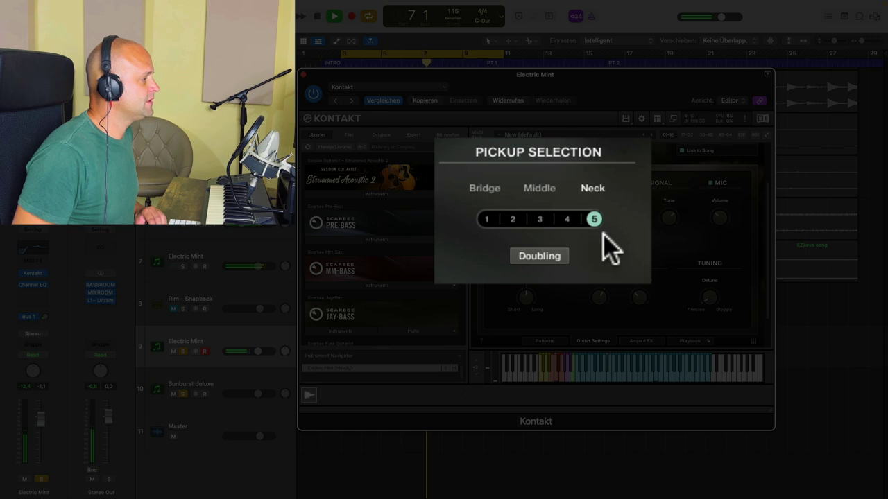
{"action": "left_click", "coordinate": [540, 219]}
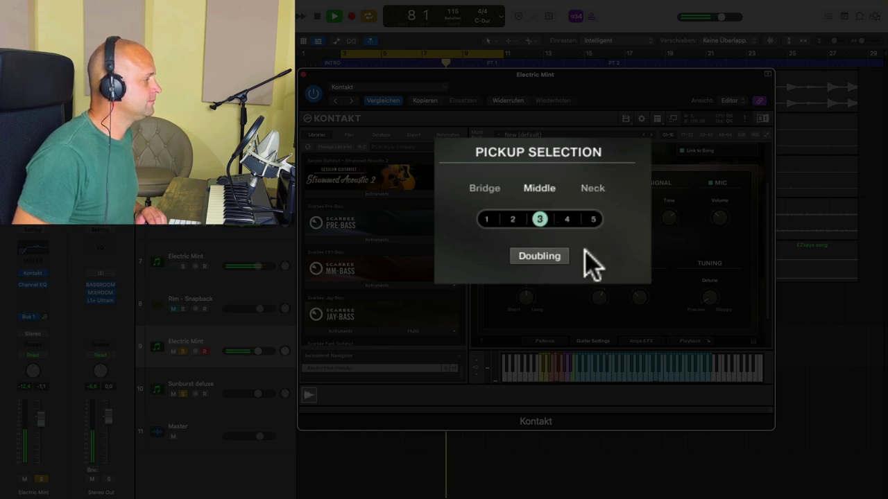
{"action": "left_click", "coordinate": [546, 258]}
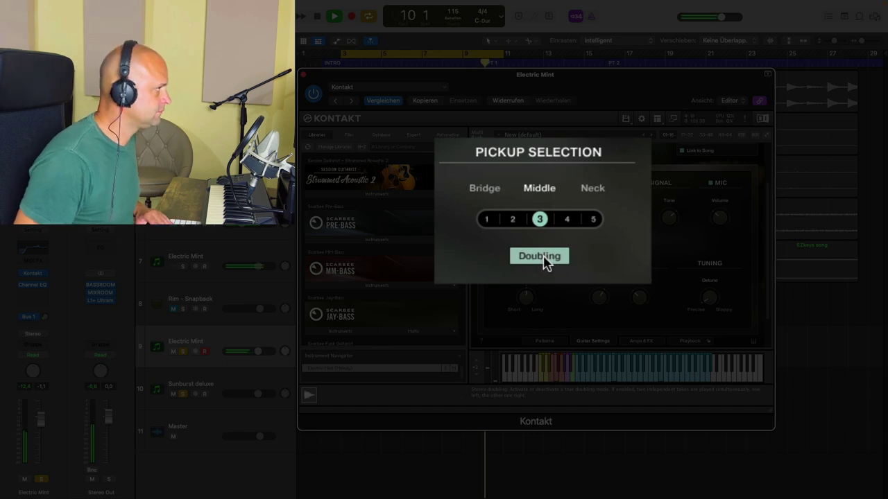
{"action": "key", "text": "space"}
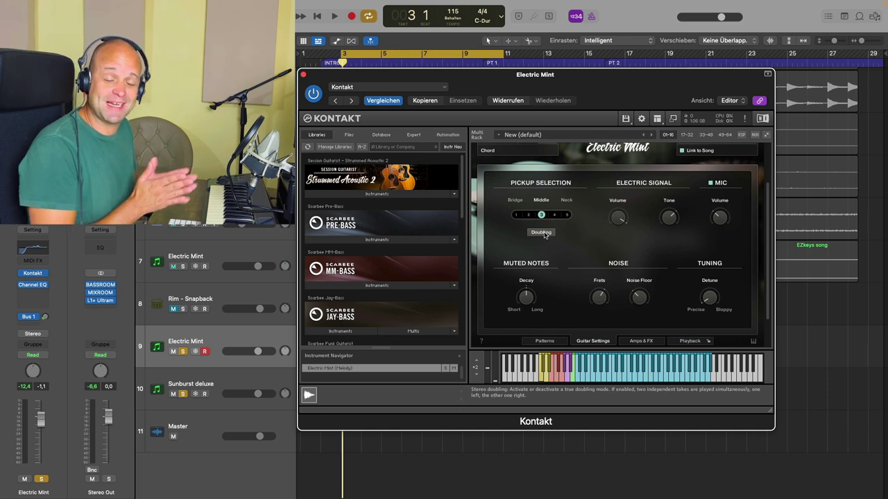
- Look at the vibrato speed options of the Sunburst deluxe instrument without changing the setting
{"action": "key", "text": "Down"}
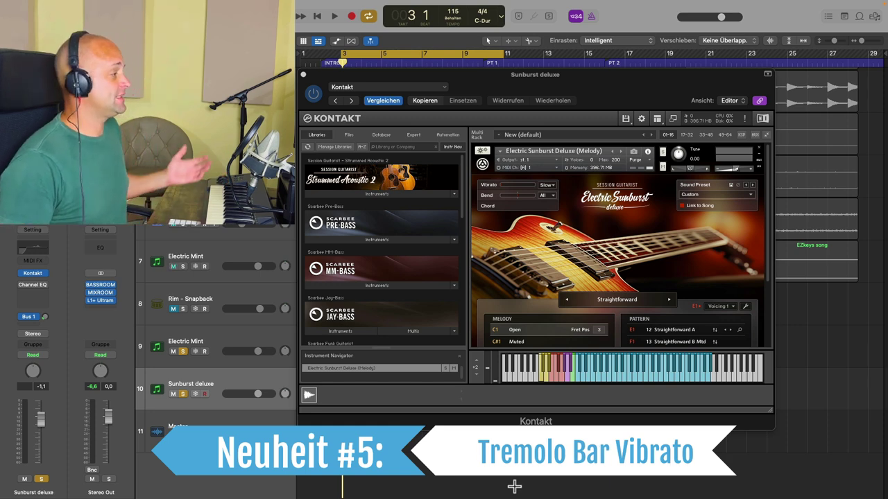
{"action": "left_click", "coordinate": [554, 187]}
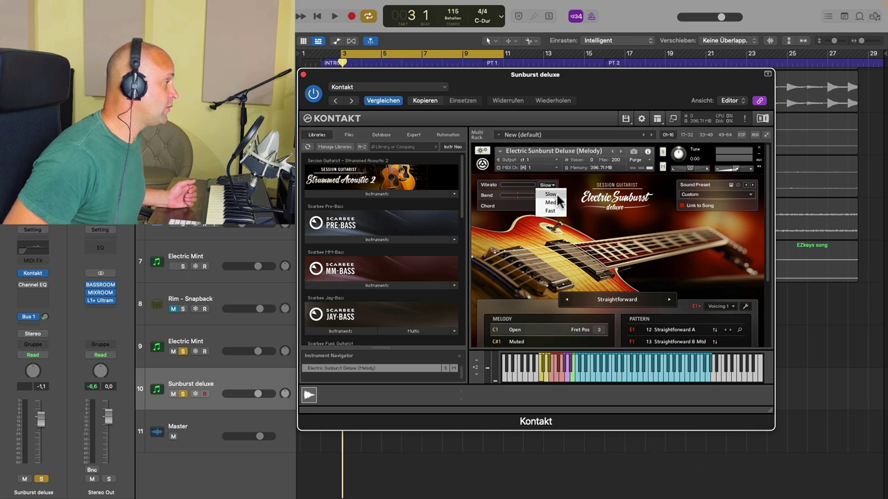
{"action": "left_click", "coordinate": [575, 186]}
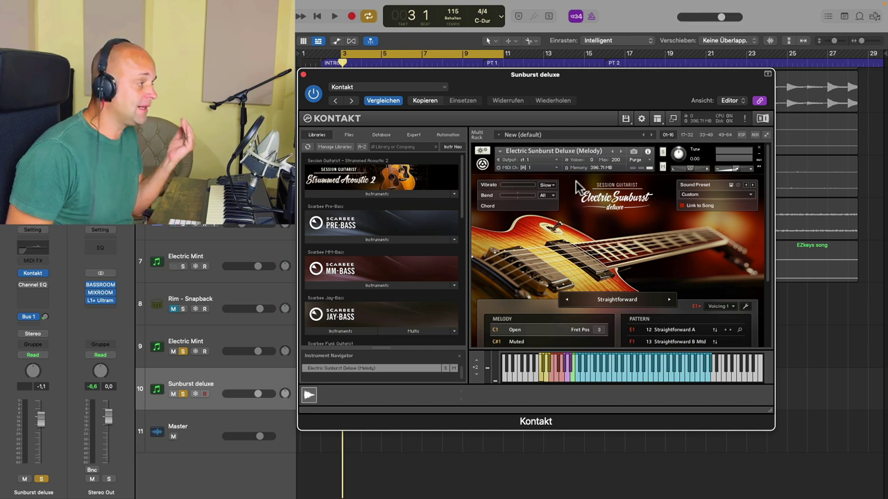
- Try the Slow and Fast Finger (up) vibrato on Electric Mint track 9, and set the vibrato to Slow Tremolo bar (down)
{"action": "left_click", "coordinate": [242, 341]}
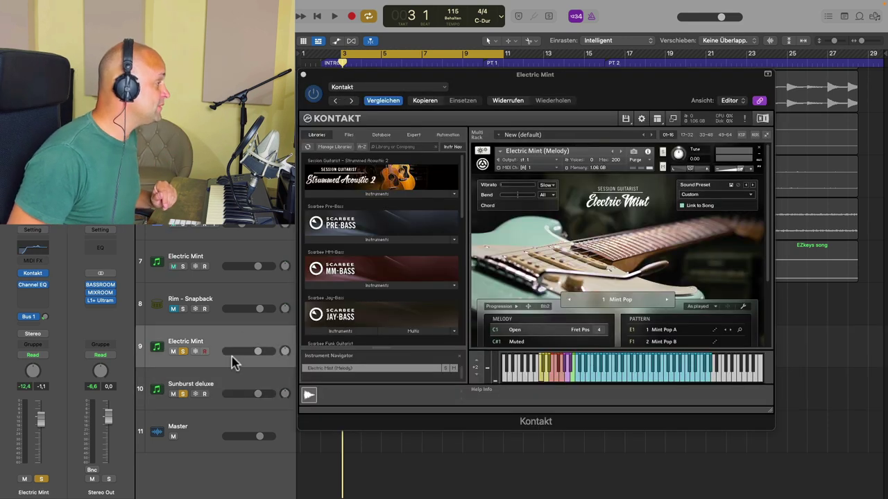
{"action": "left_click", "coordinate": [548, 186]}
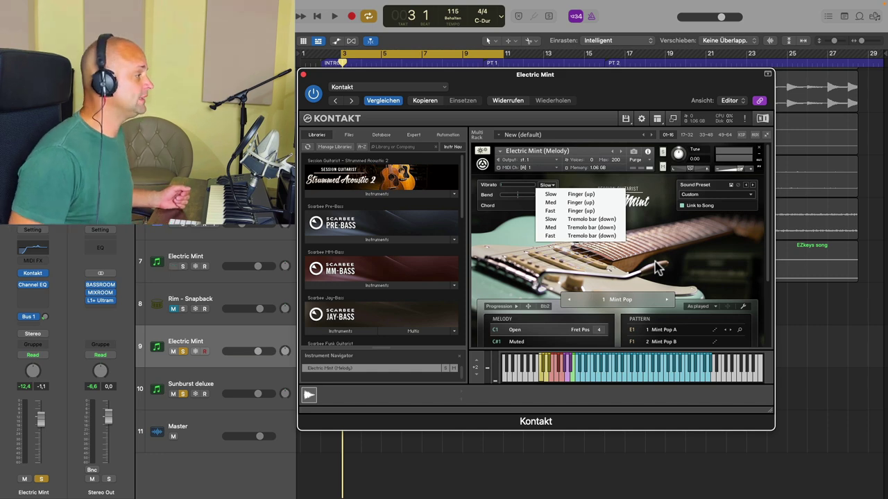
{"action": "left_click", "coordinate": [594, 195]}
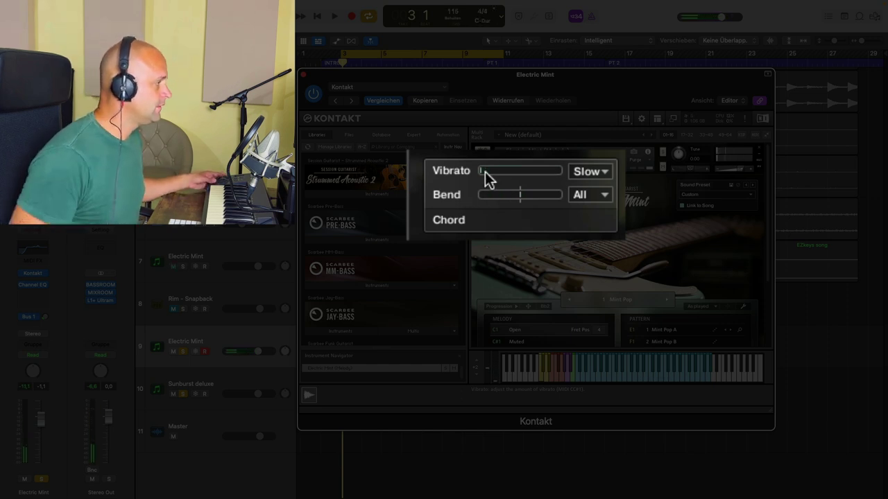
{"action": "left_click", "coordinate": [588, 170]}
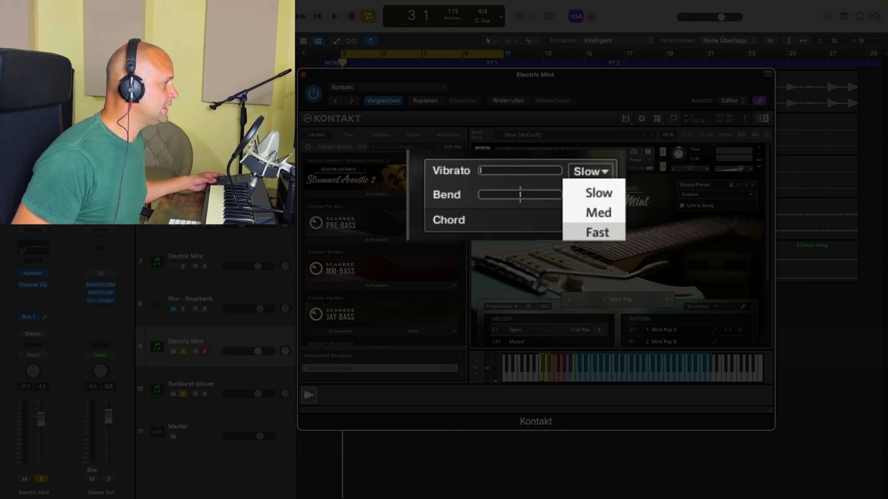
{"action": "left_click", "coordinate": [597, 232]}
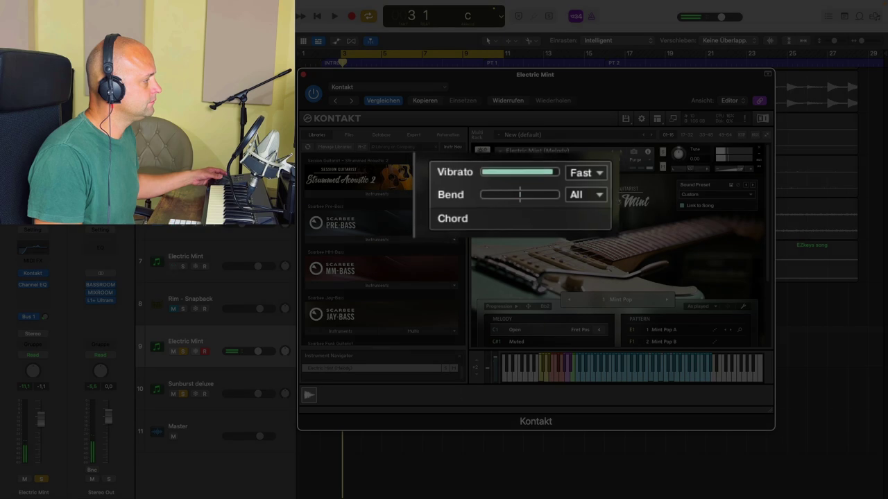
{"action": "left_click", "coordinate": [555, 194]}
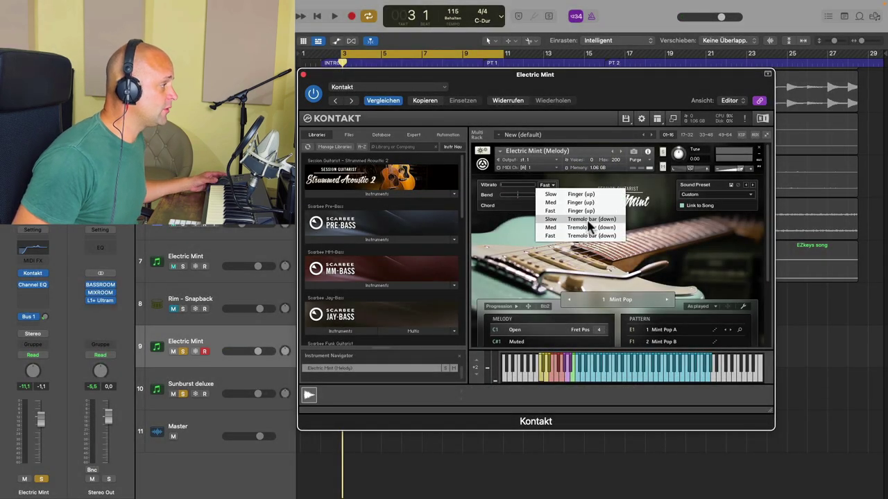
{"action": "left_click", "coordinate": [589, 220]}
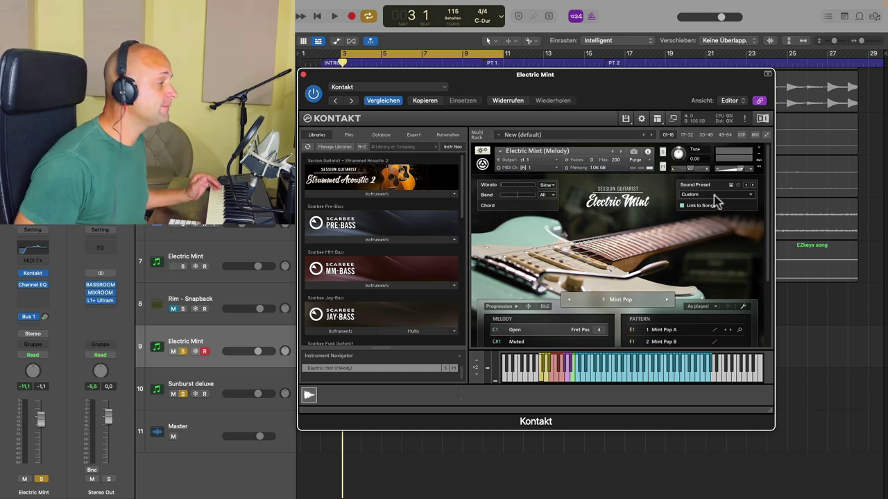
- Compare how the factory sound presets are organised in Electric Mint on track 9 and in Sunburst deluxe on track 10
{"action": "left_click", "coordinate": [751, 194]}
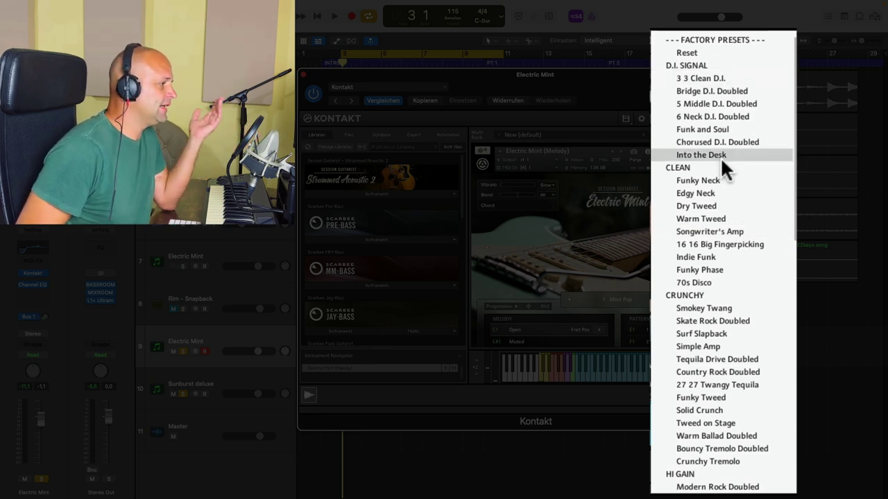
{"action": "scroll", "coordinate": [702, 401], "scroll_direction": "down", "scroll_amount": 8}
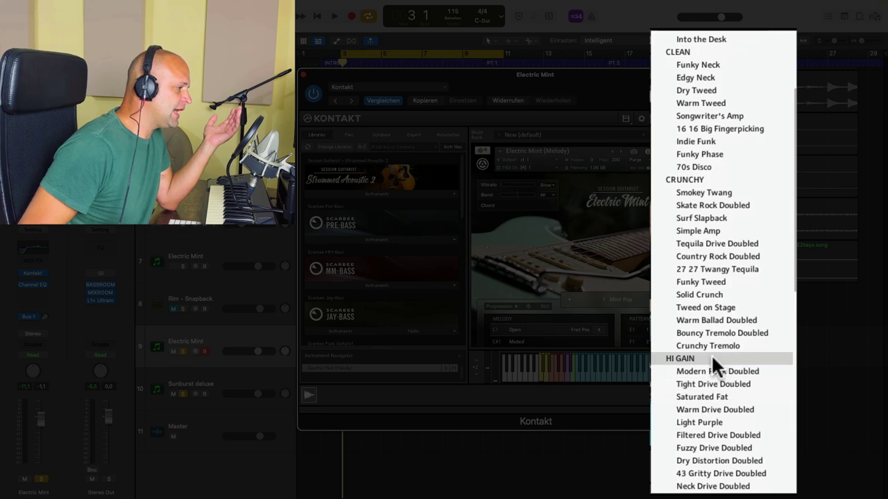
{"action": "scroll", "coordinate": [717, 416], "scroll_direction": "down", "scroll_amount": 8}
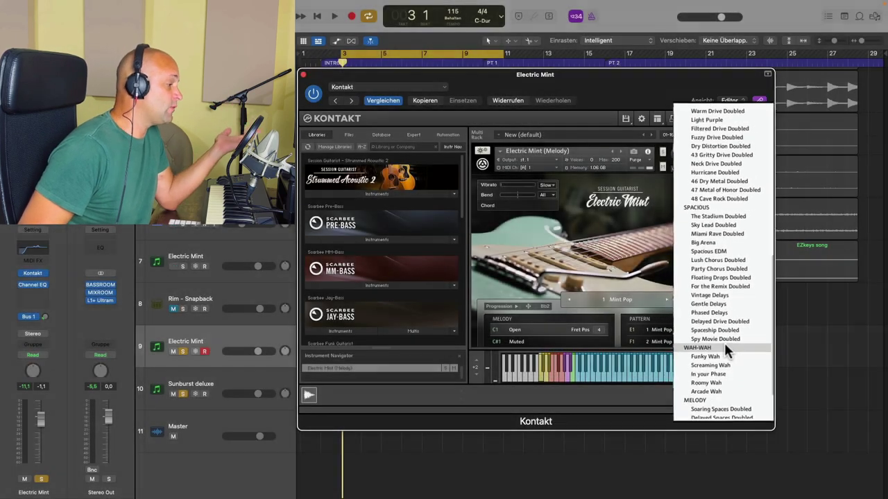
{"action": "scroll", "coordinate": [724, 393], "scroll_direction": "down", "scroll_amount": 3}
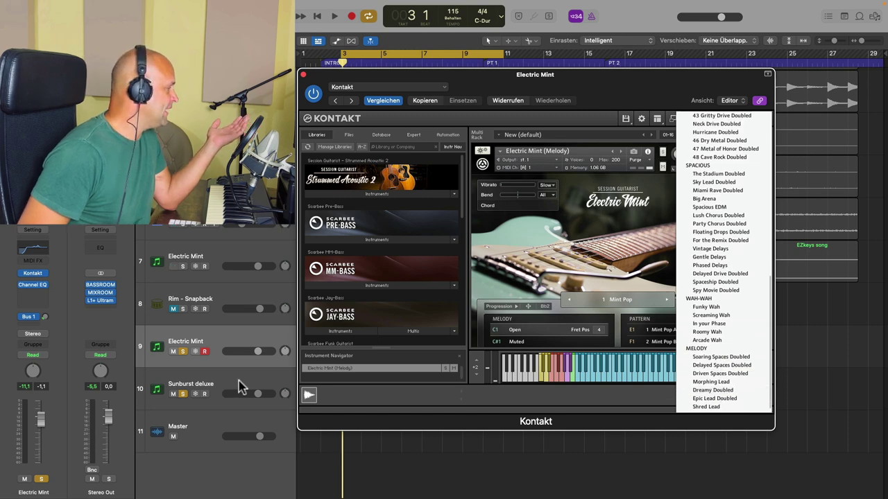
{"action": "left_click", "coordinate": [239, 386]}
{"action": "left_click", "coordinate": [746, 195]}
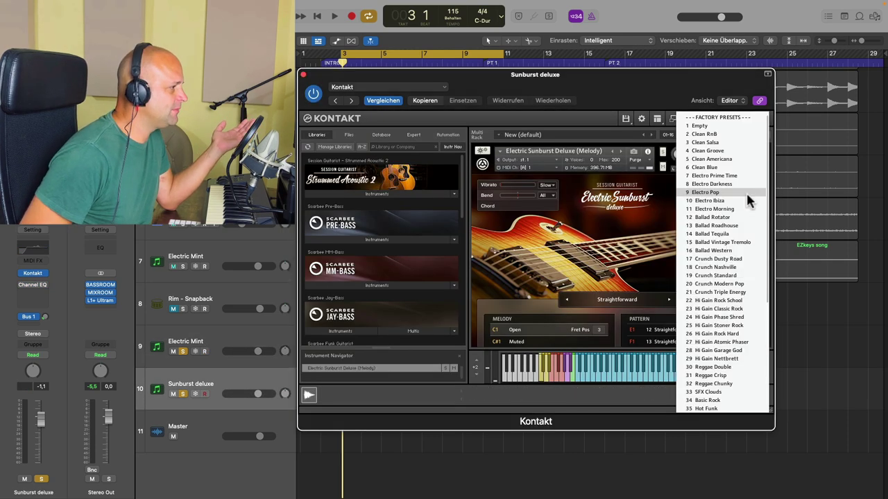
{"action": "scroll", "coordinate": [737, 302], "scroll_direction": "down", "scroll_amount": 5}
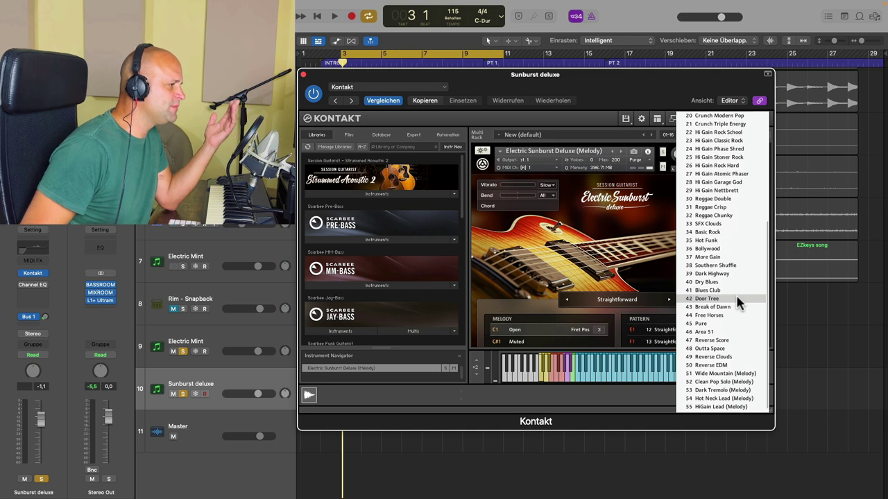
{"action": "scroll", "coordinate": [736, 296], "scroll_direction": "up", "scroll_amount": 4}
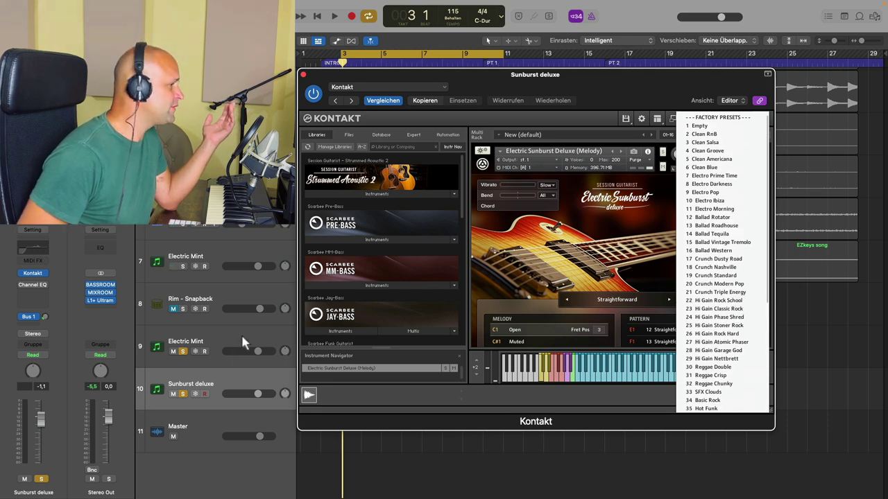
{"action": "left_click", "coordinate": [242, 337]}
{"action": "left_click", "coordinate": [743, 197]}
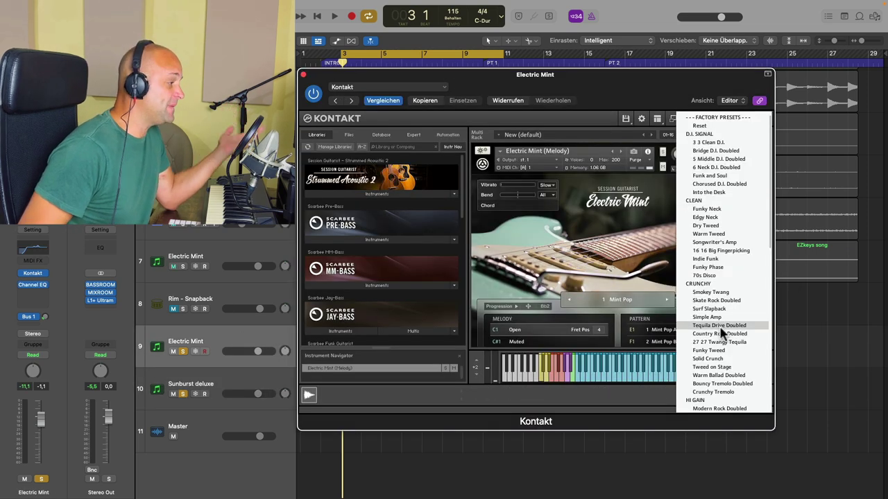